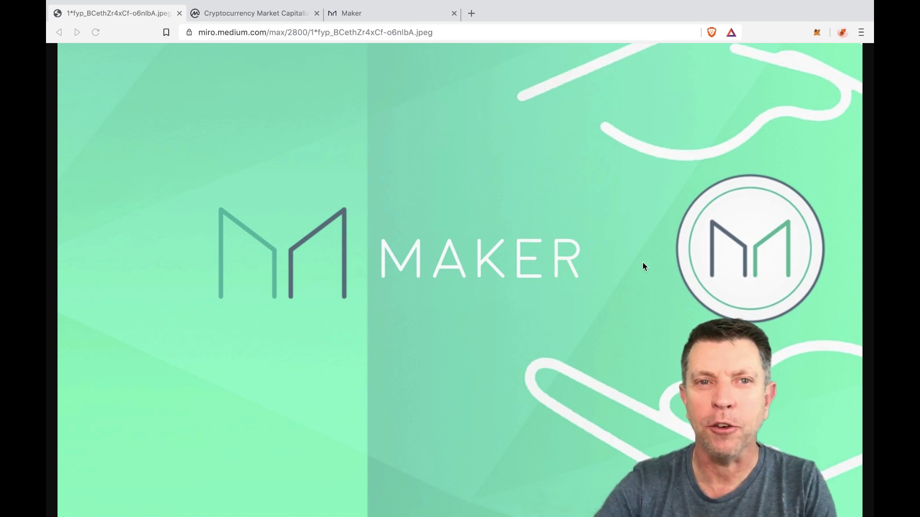
Bring up the CoinMarketCap rankings and scroll to Maker (rank 23) and Dai (rank 58).
click(227, 14)
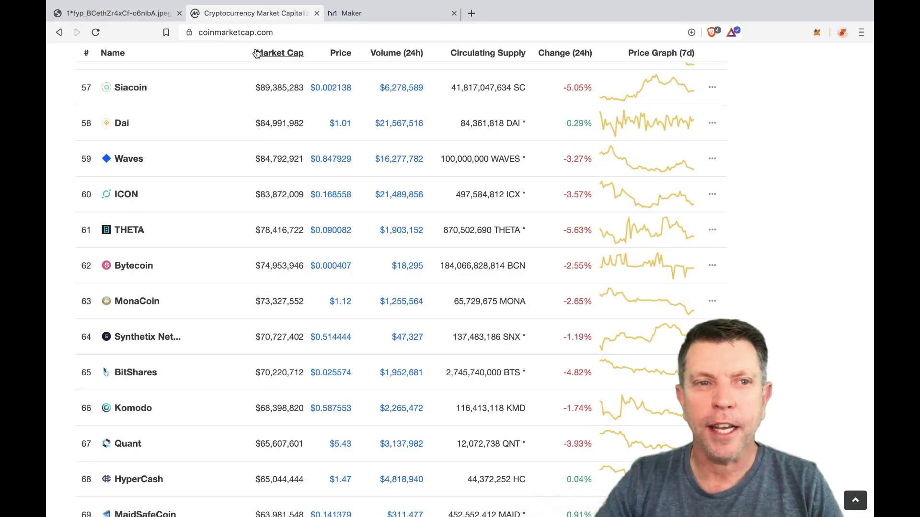
scroll(307, 103, up, 20)
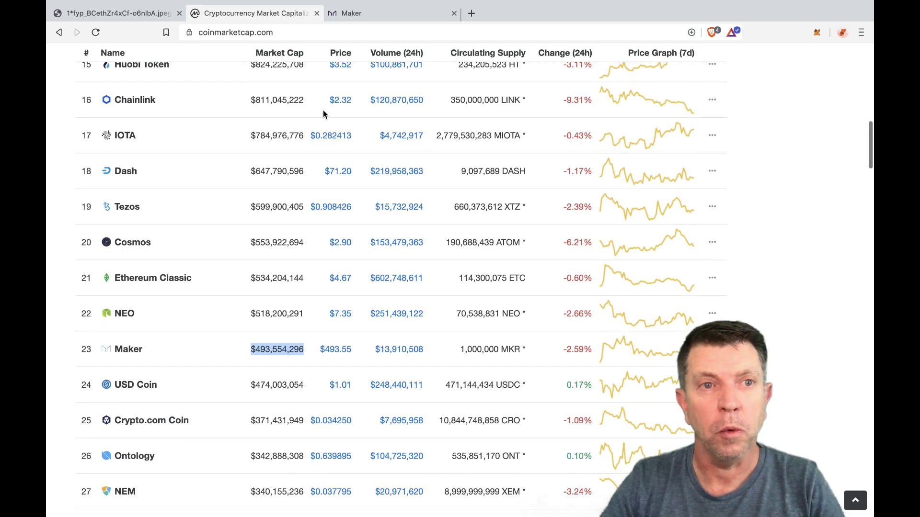
scroll(320, 134, down, 13)
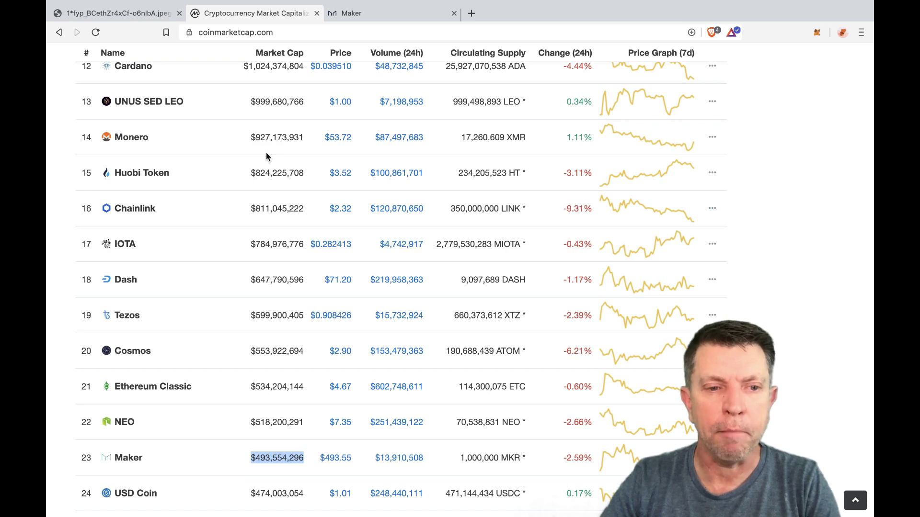
scroll(150, 453, down, 1)
scroll(152, 407, down, 3)
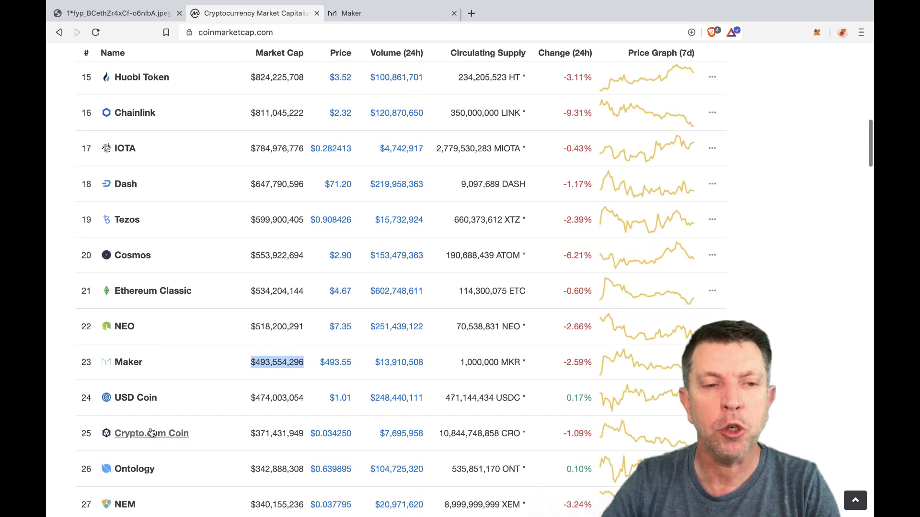
scroll(153, 363, down, 3)
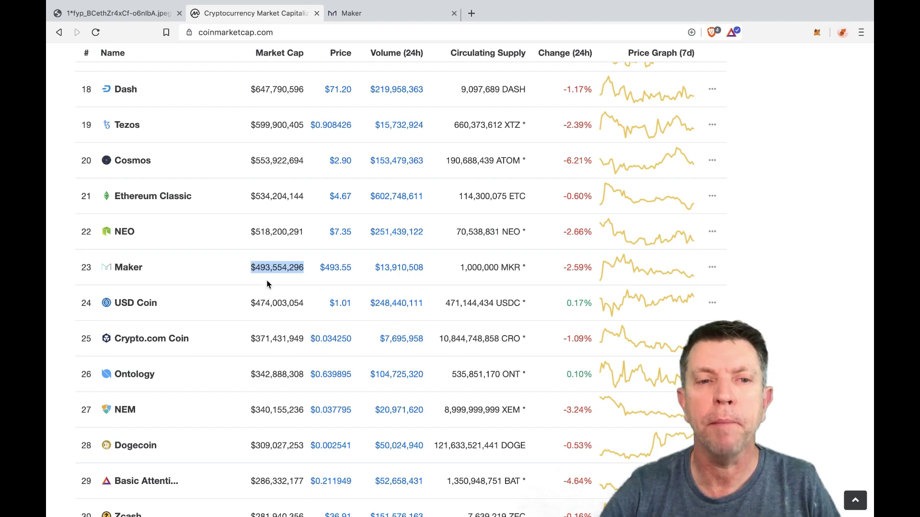
scroll(262, 287, down, 2)
scroll(262, 278, down, 20)
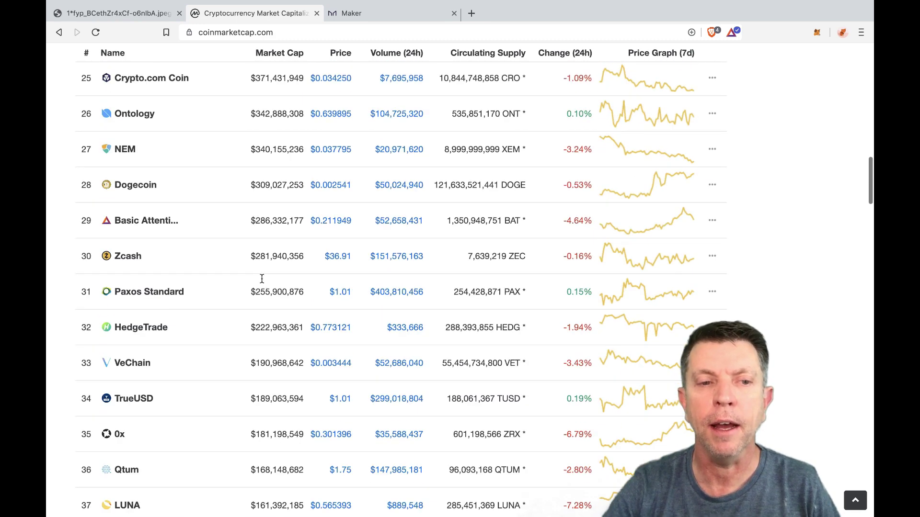
scroll(263, 282, down, 20)
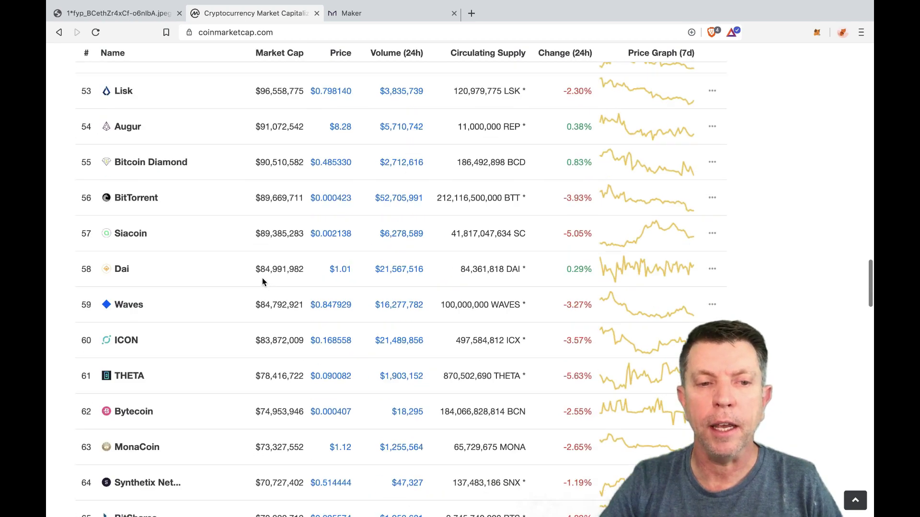
scroll(263, 281, down, 10)
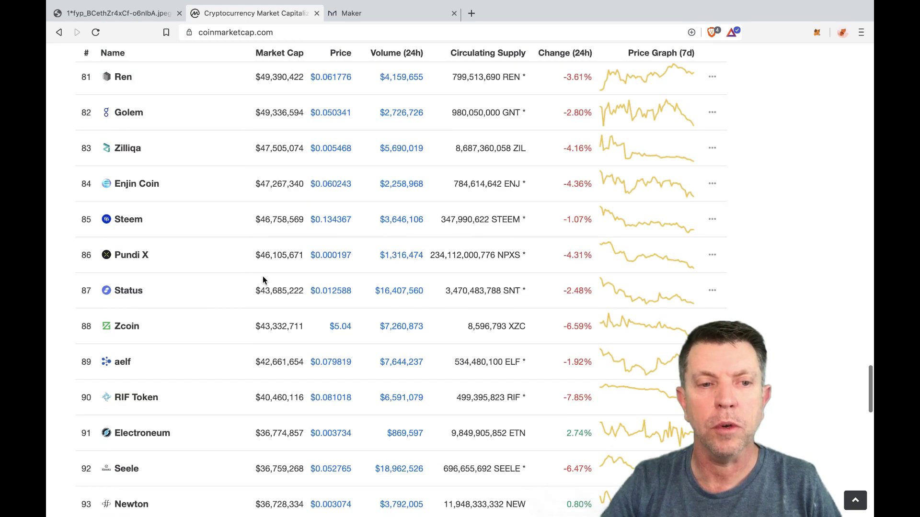
scroll(263, 280, up, 20)
scroll(263, 281, up, 10)
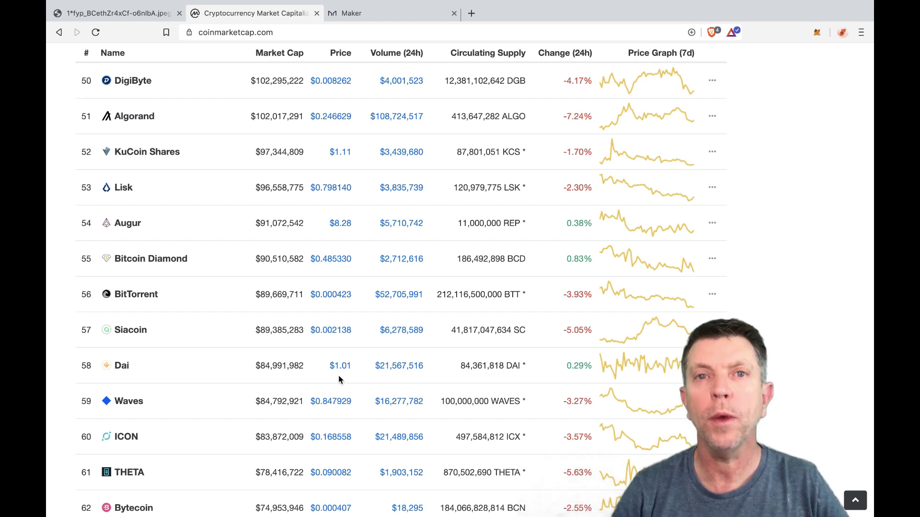
Switch to the makerdao.com homepage and expand its Products dropdown.
mouse_move(353, 12)
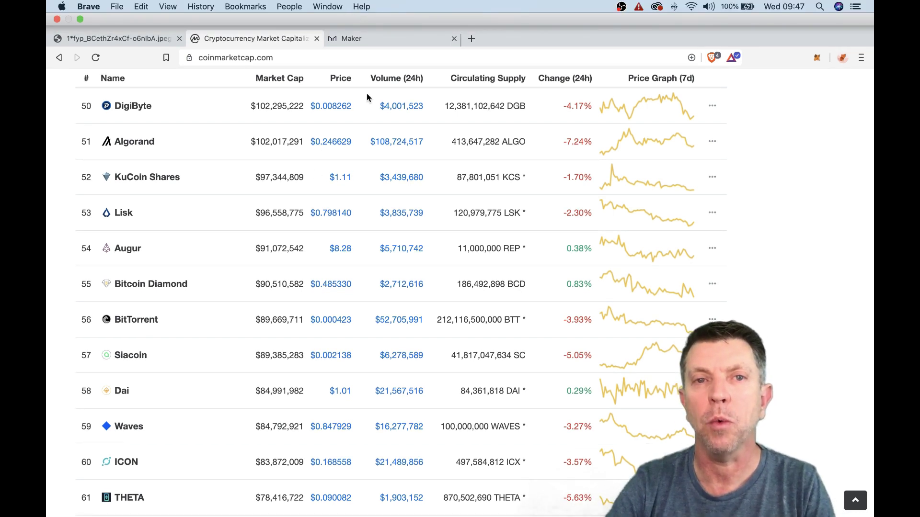
click(356, 39)
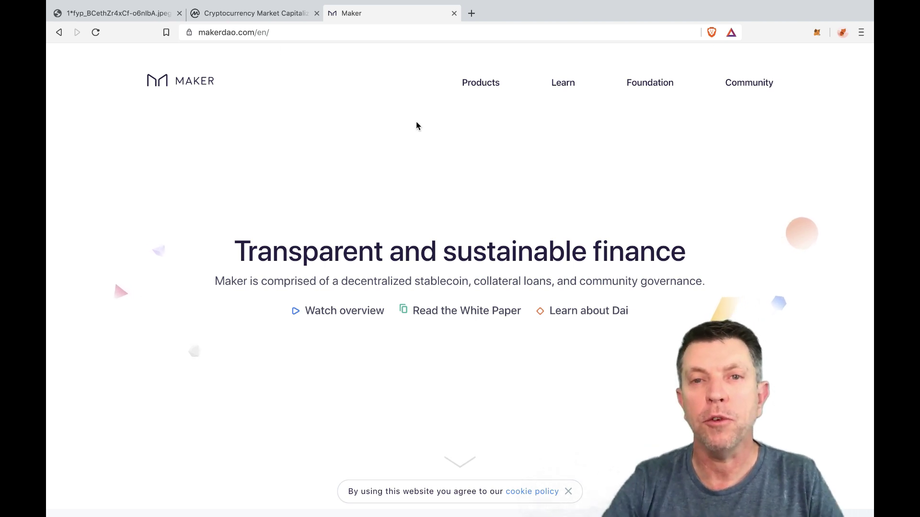
click(479, 86)
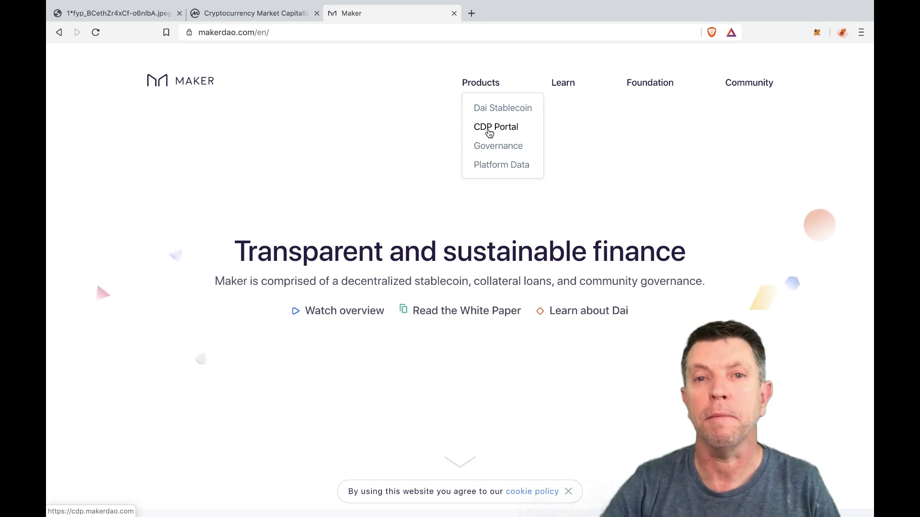
Go to the CDP Portal from Products and connect the MetaMask wallet.
click(488, 129)
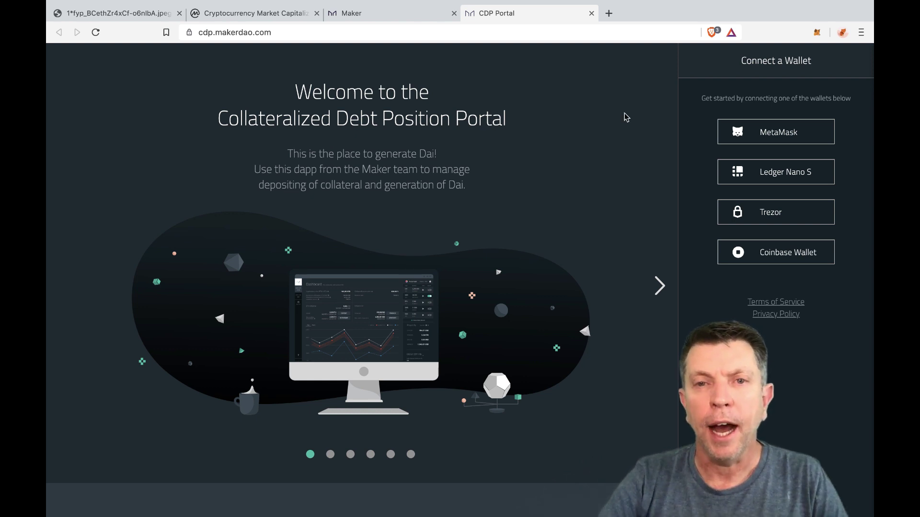
click(781, 135)
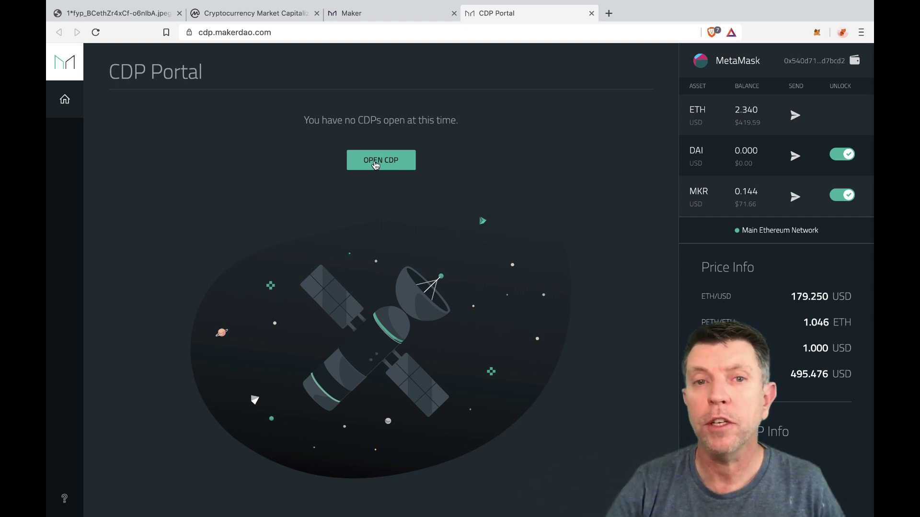
Start a new CDP and check the 2.340 ETH balance in the MetaMask popup.
click(376, 163)
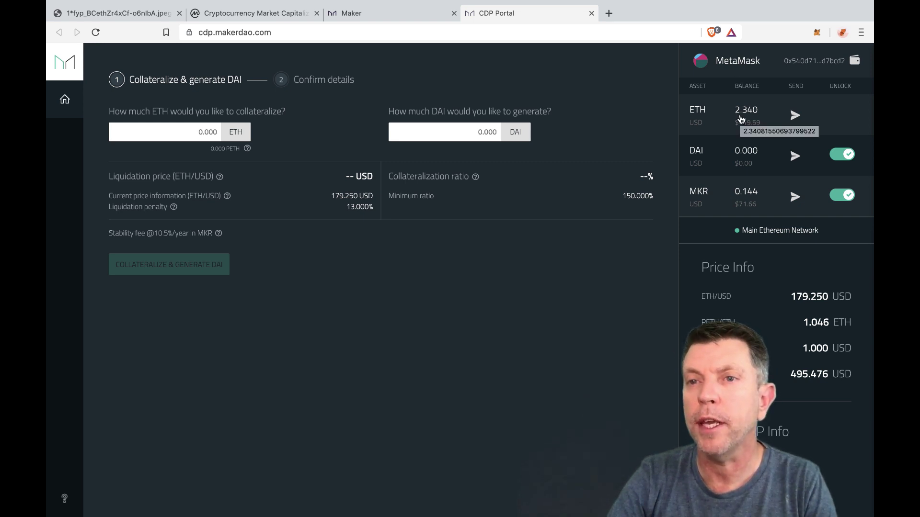
click(818, 33)
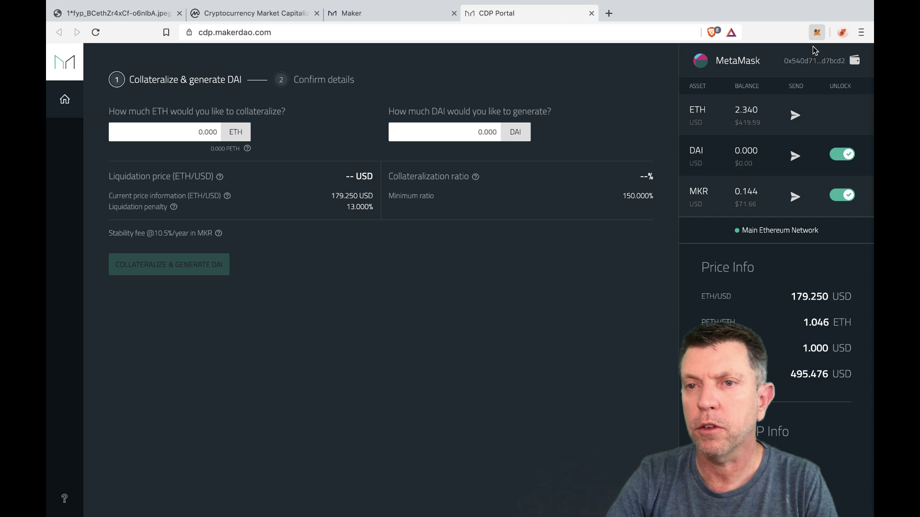
click(817, 32)
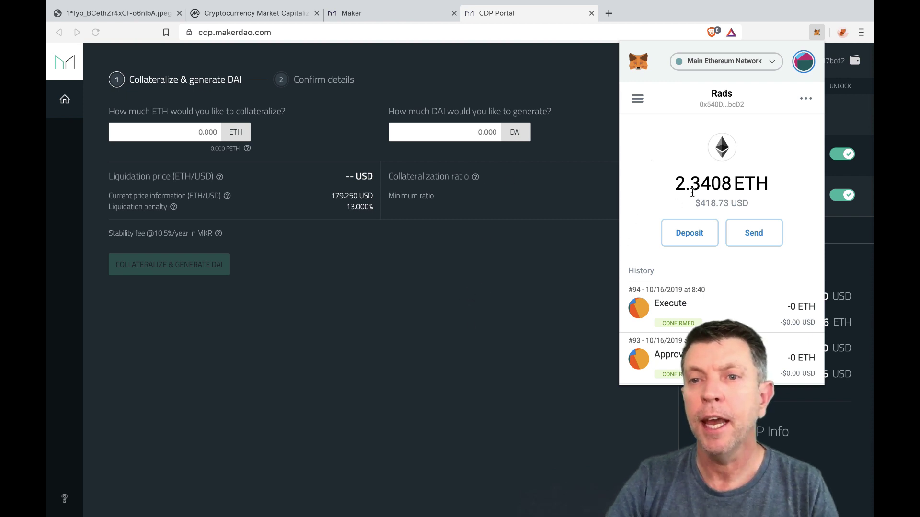
click(522, 291)
Enter 2 ETH as collateral and 110 DAI to generate, then proceed to confirmation.
click(193, 132)
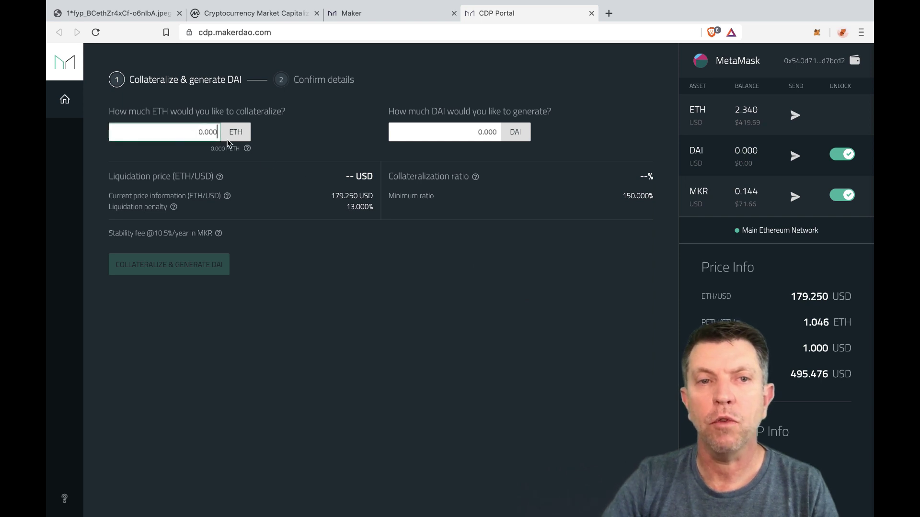
text(2)
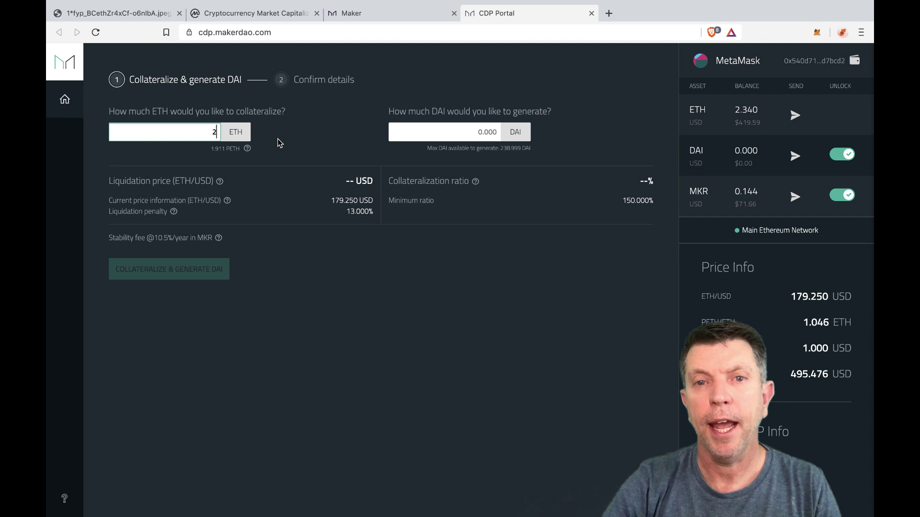
click(444, 137)
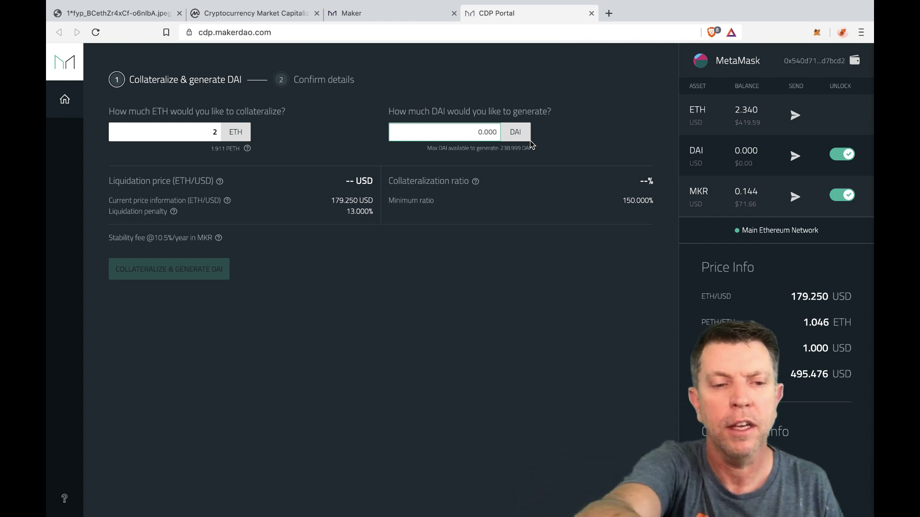
text(110)
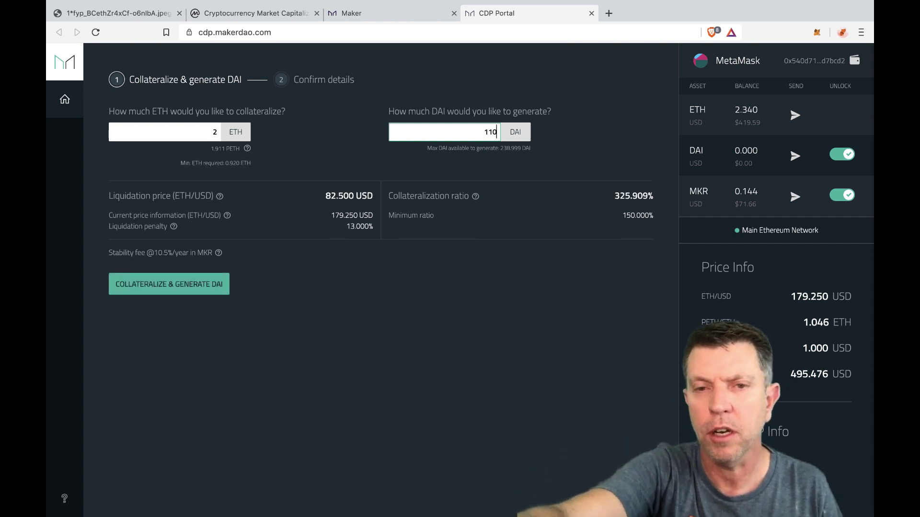
click(191, 288)
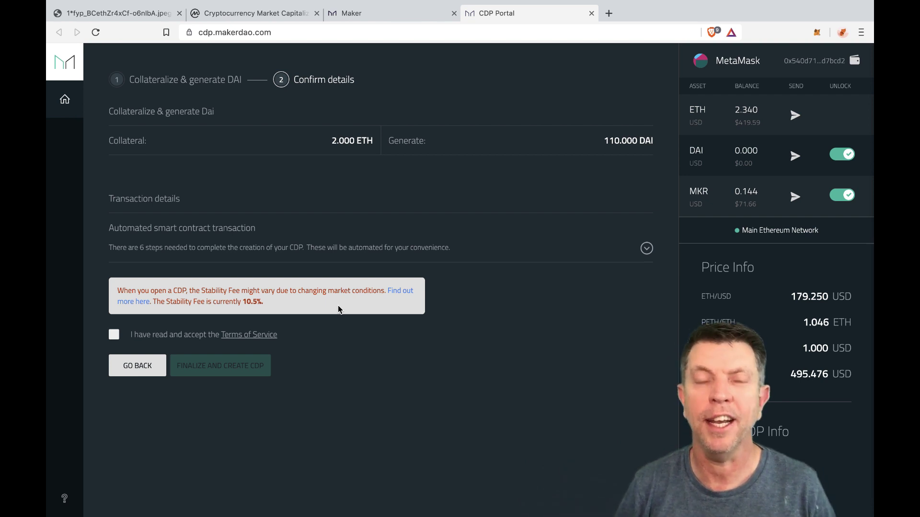
Accept the Terms of Service for the 2 ETH / 110 DAI CDP.
click(114, 334)
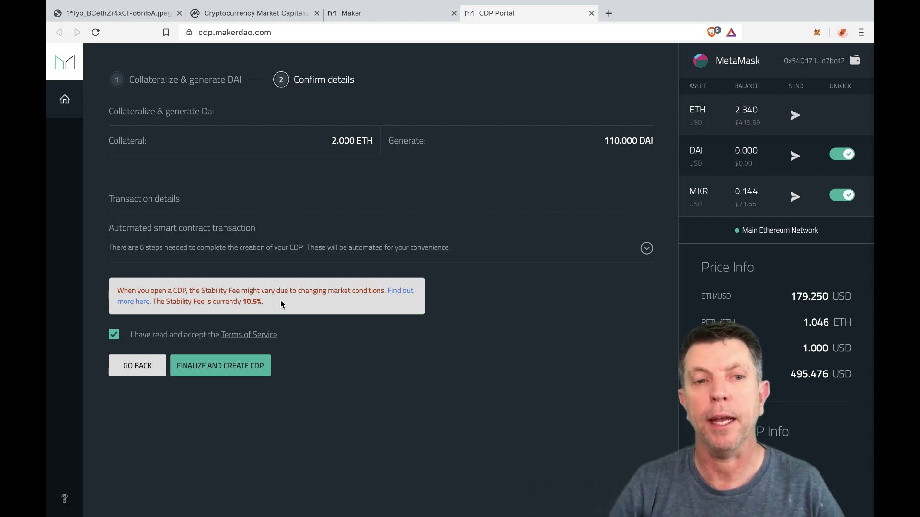
Finalize the CDP and approve the 2 ETH transaction in MetaMask.
click(223, 369)
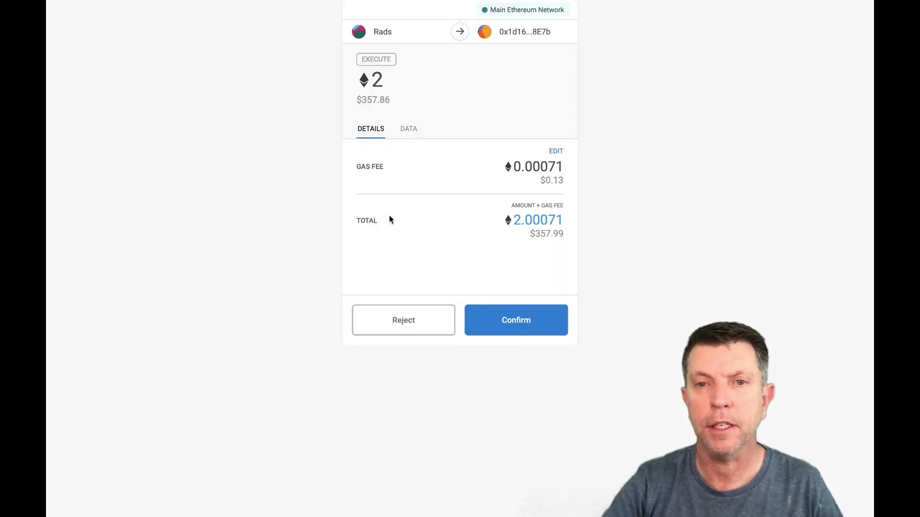
click(516, 325)
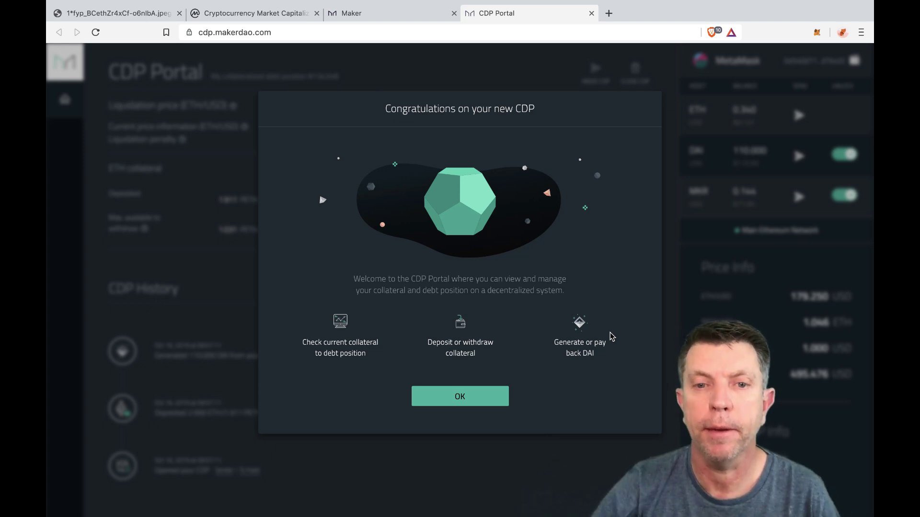
Dismiss the new-CDP congratulations message to reveal the CDP dashboard.
click(466, 402)
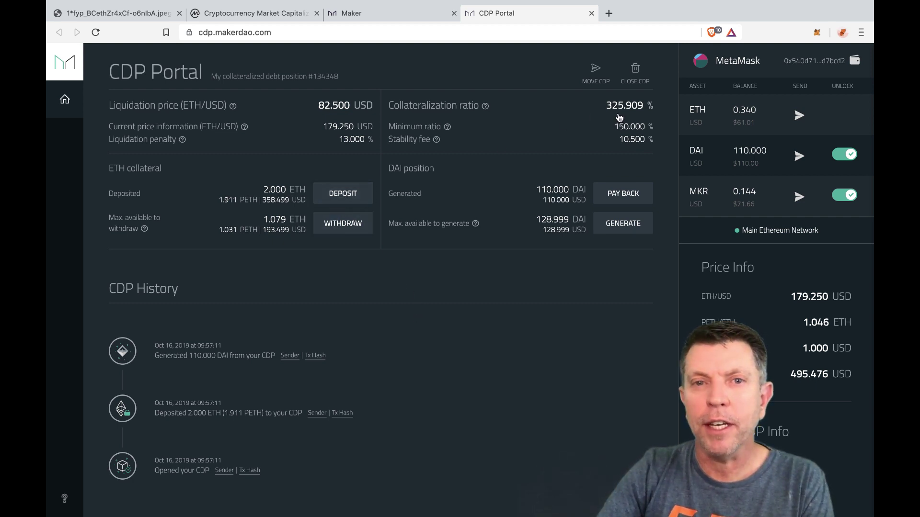
mouse_move(616, 114)
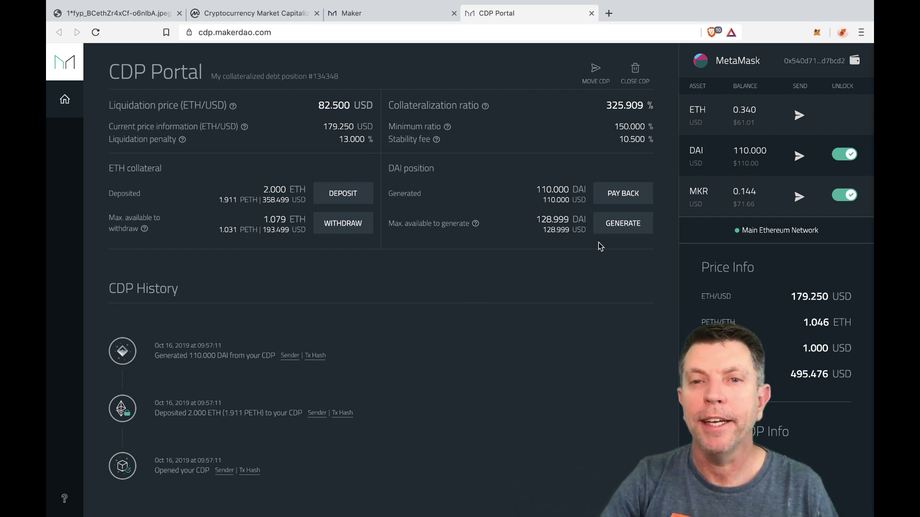
click(620, 194)
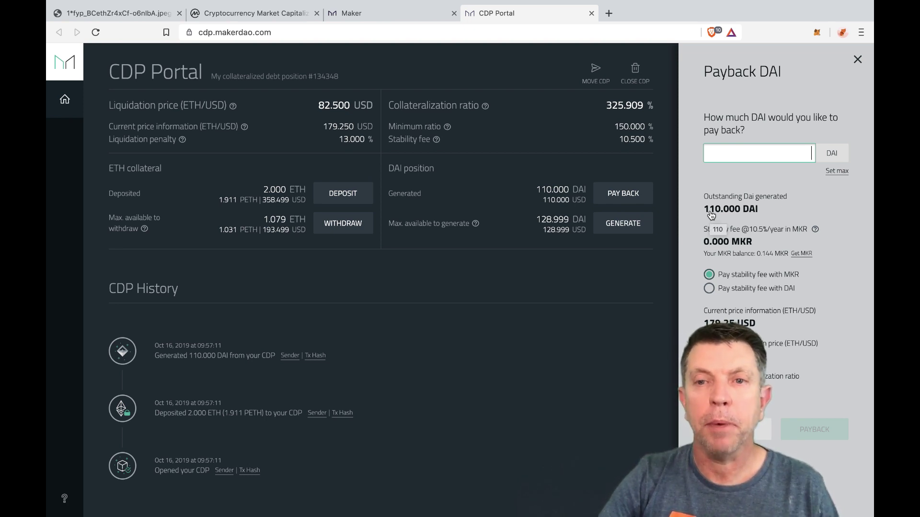
click(709, 289)
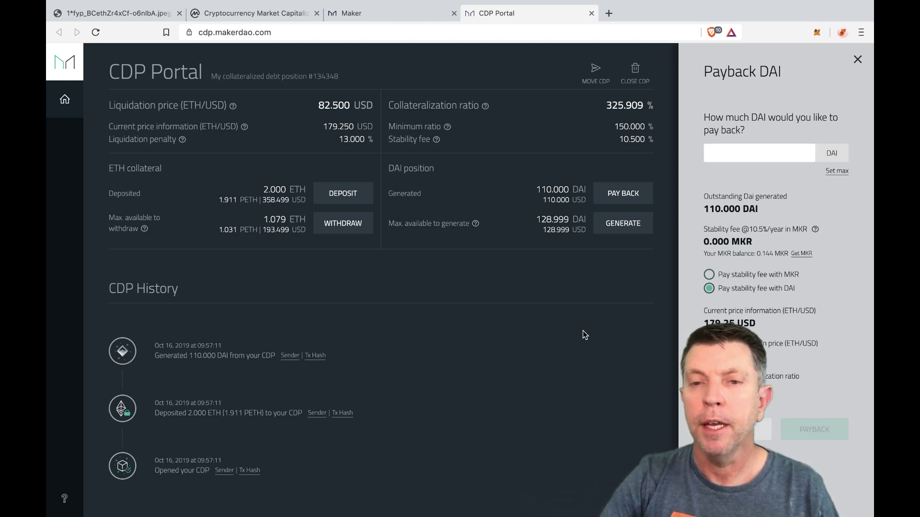
click(737, 430)
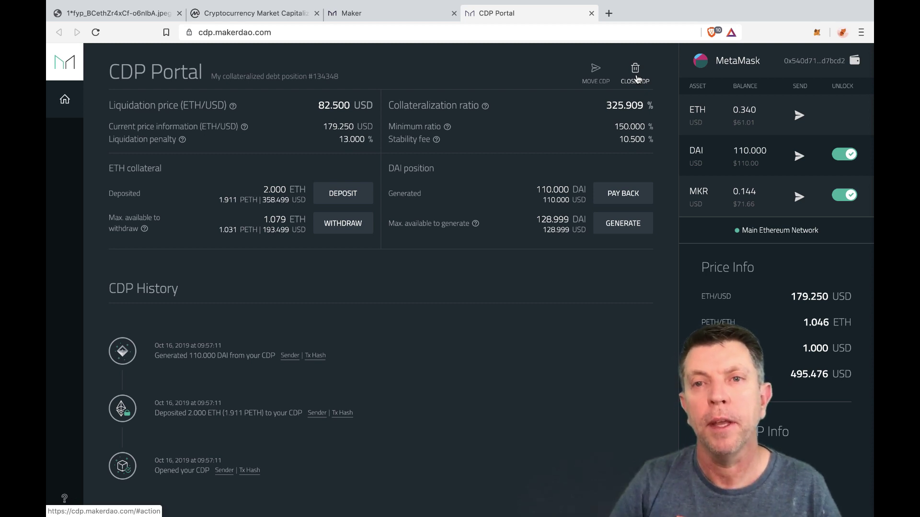
Bring up the Close CDP form with the stability fee paid in DAI.
click(635, 77)
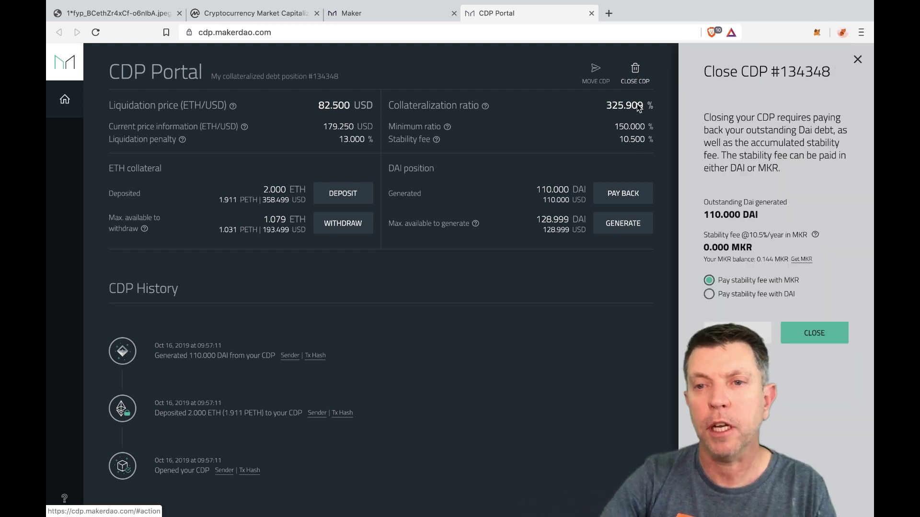
click(713, 298)
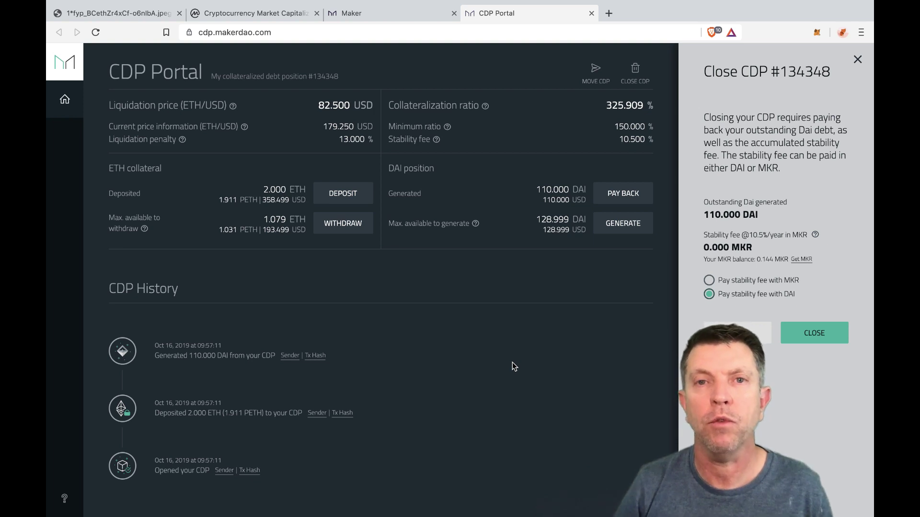
Close the Close CDP panel to see the 110.000 DAI, 0.340 ETH and 0.144 MKR balances.
click(571, 364)
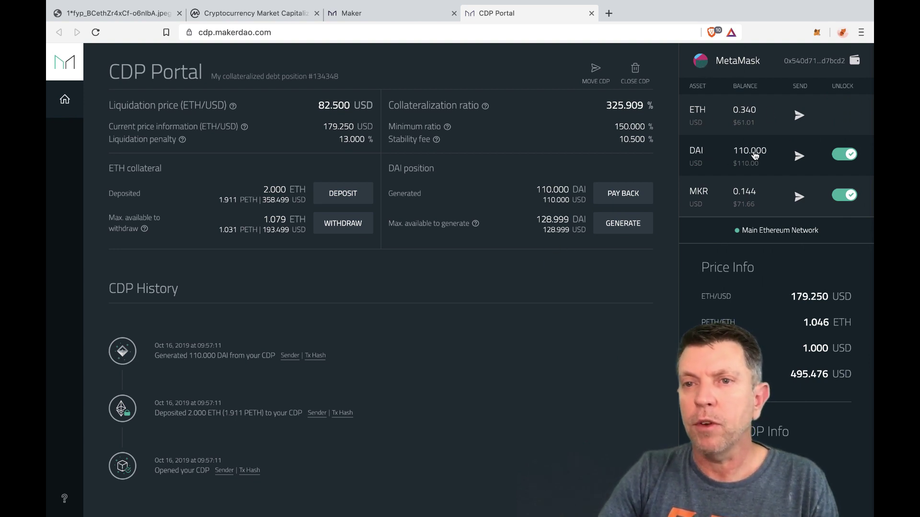
mouse_move(759, 154)
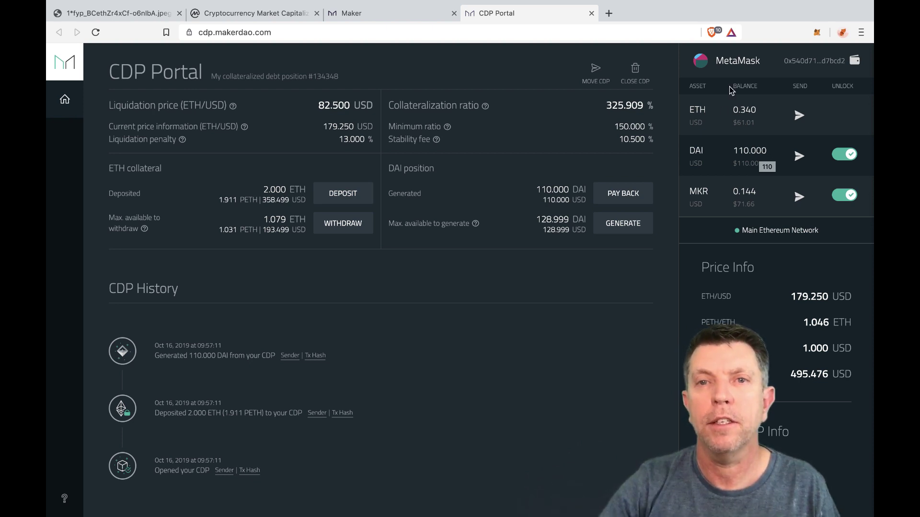
Open a fifth Brave tab and enter kyberswap as its address.
click(608, 13)
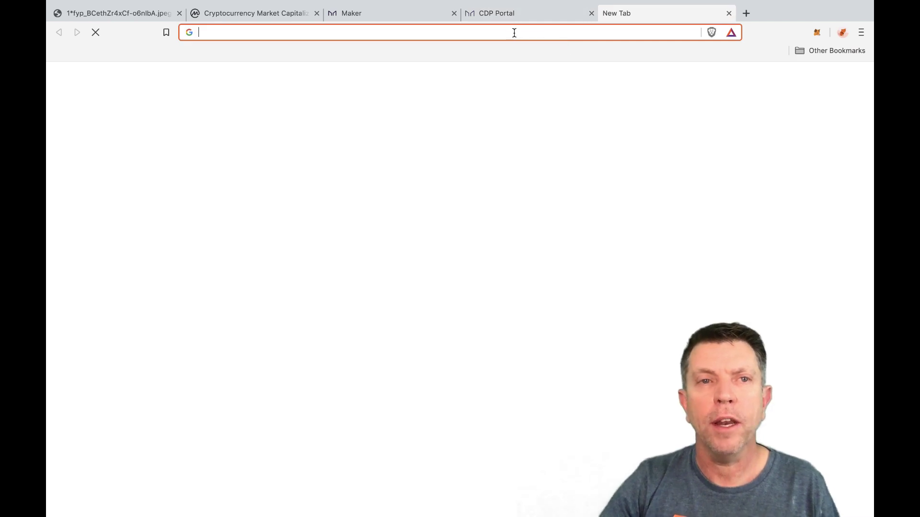
text(ka)
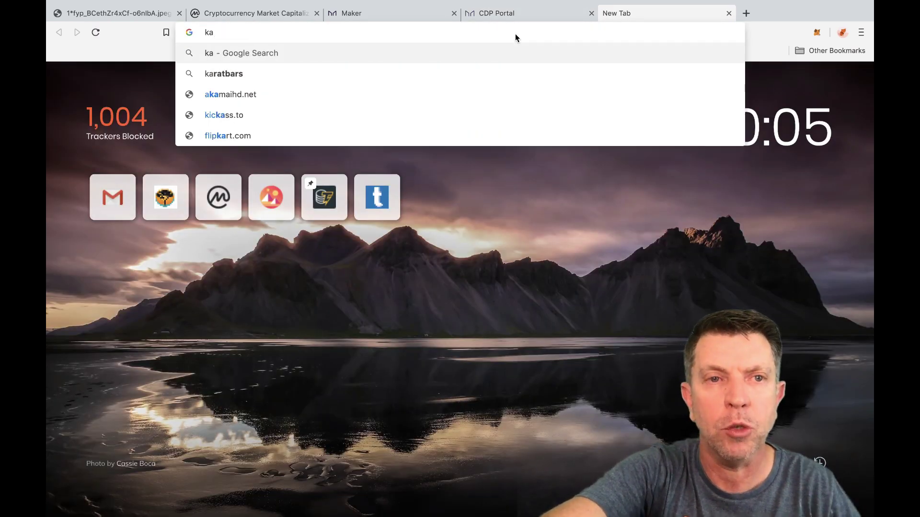
key(BackSpace)
key(BackSpace)
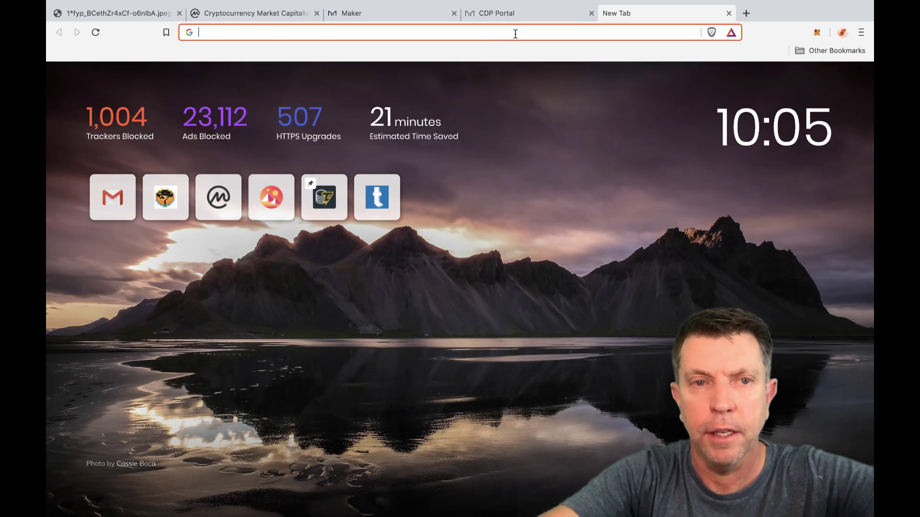
text(kybe)
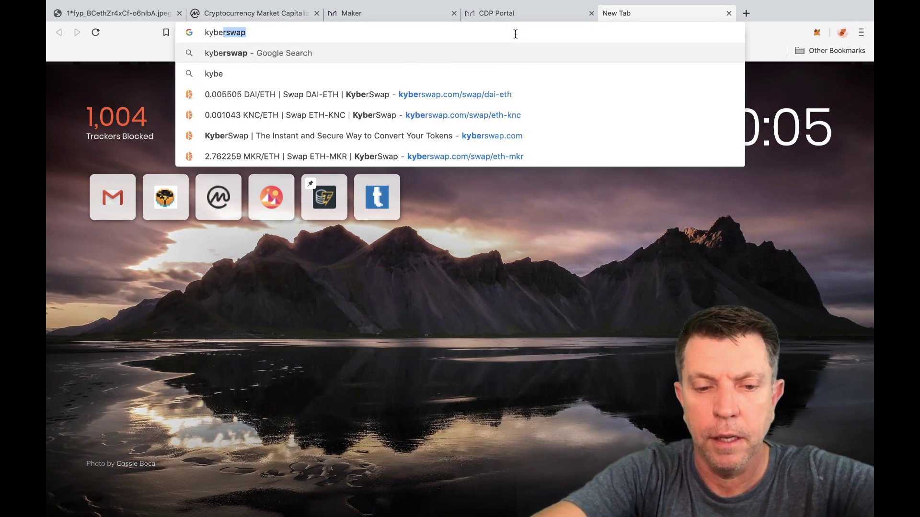
text(rswap)
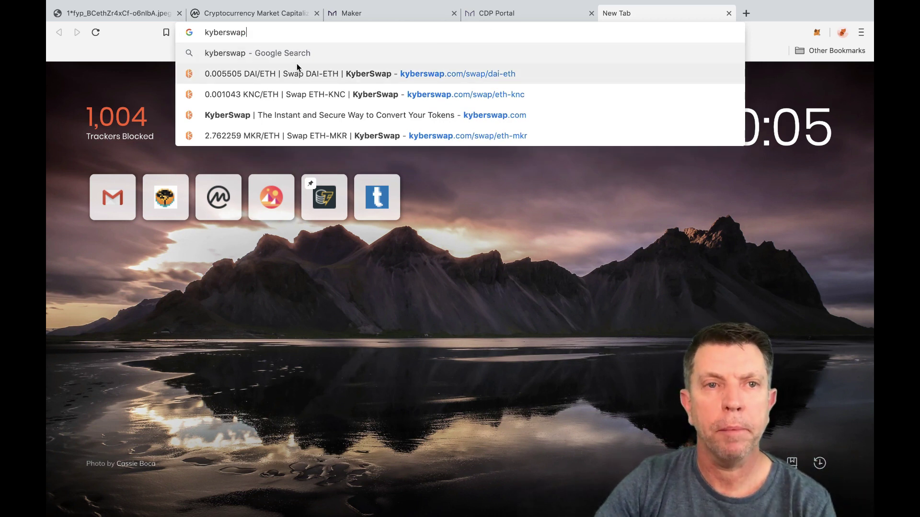
Go to KyberSwap's DAI-to-ETH swap page and enter 110 DAI as the swap amount.
click(362, 78)
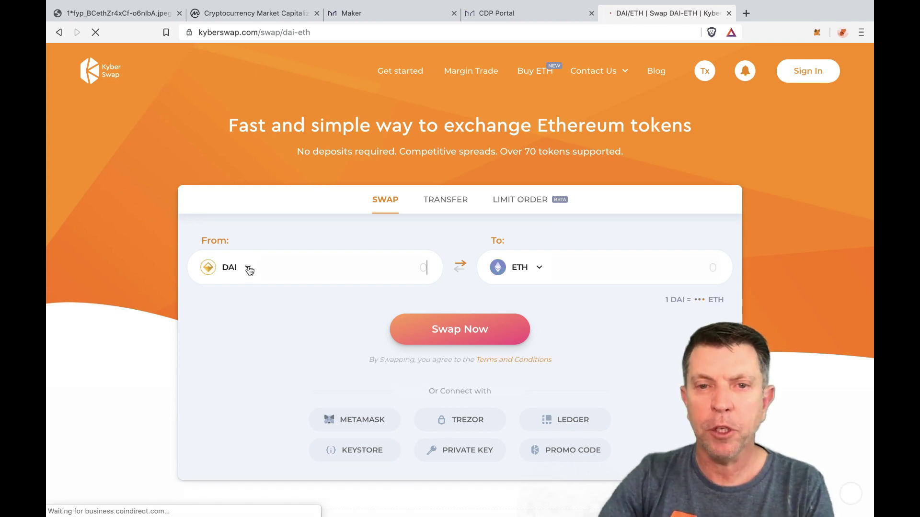
click(396, 267)
text(11)
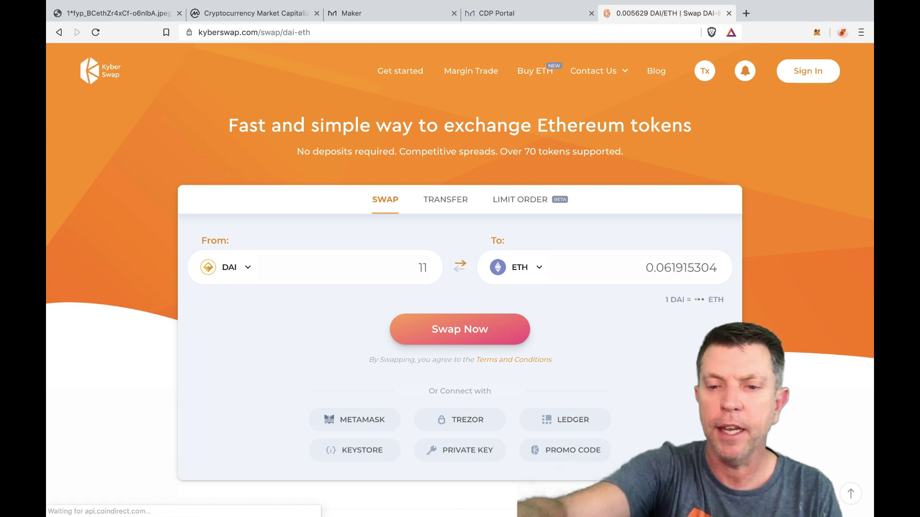
text(0)
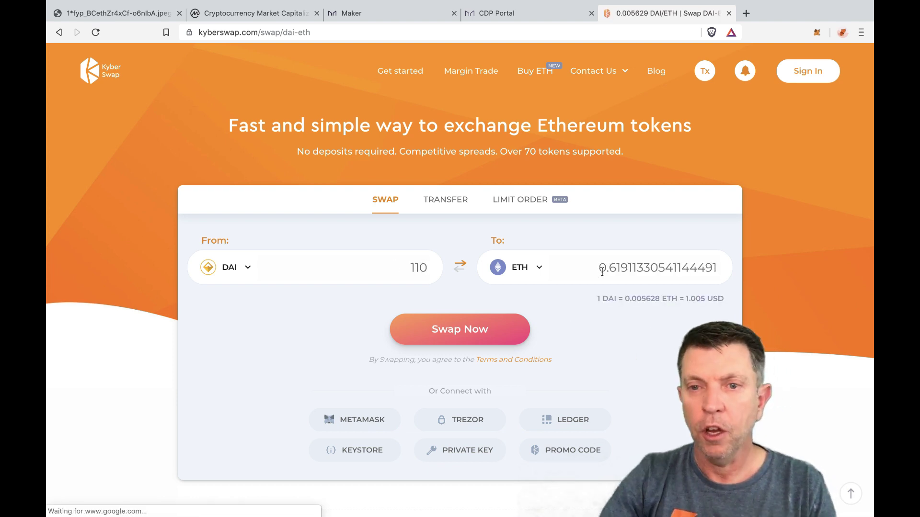